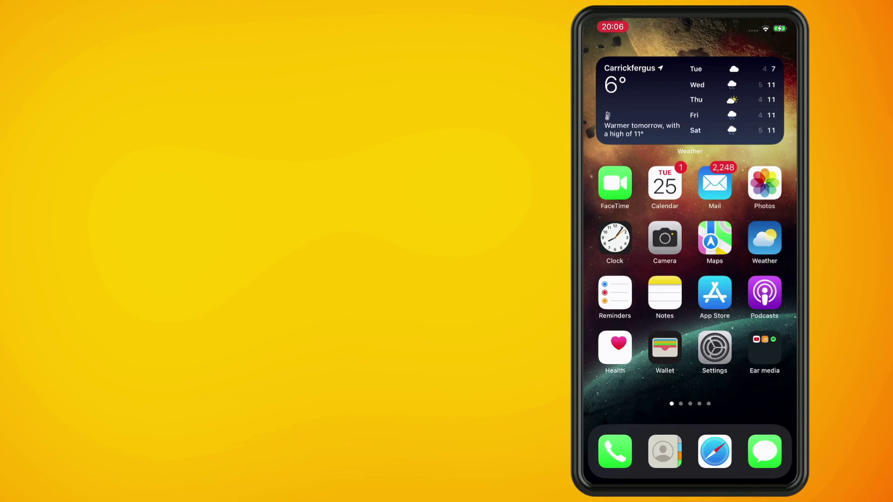
Step: Open the 'This is a private note' note and choose Lock from its options menu
click(665, 293)
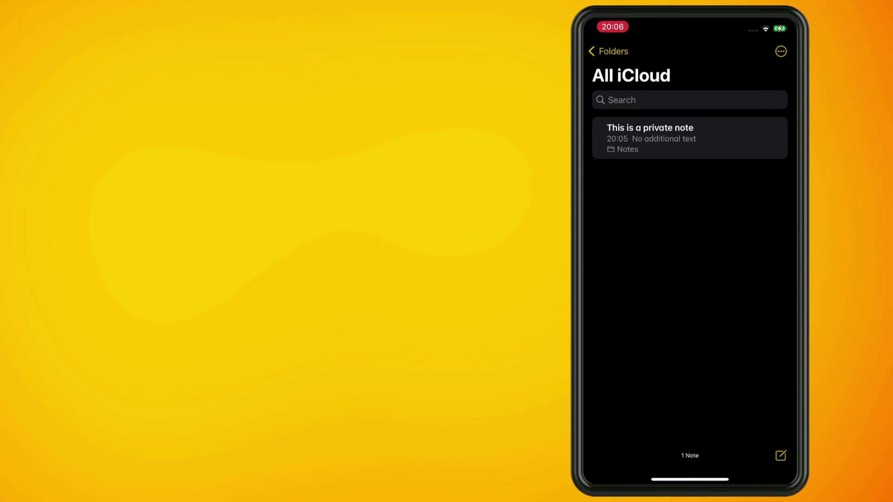
click(649, 137)
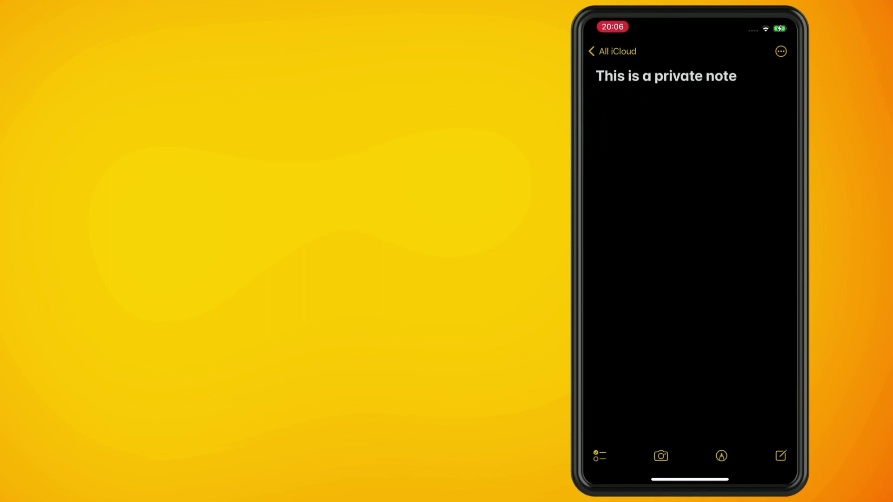
click(780, 51)
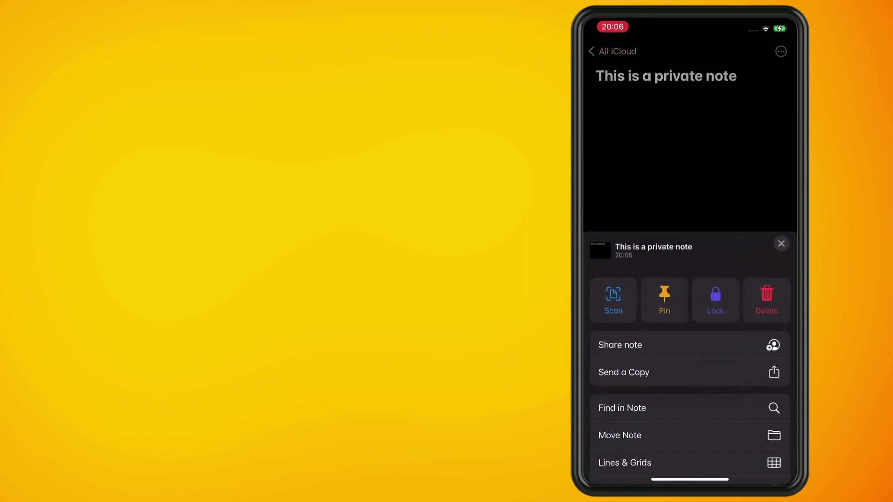
click(715, 299)
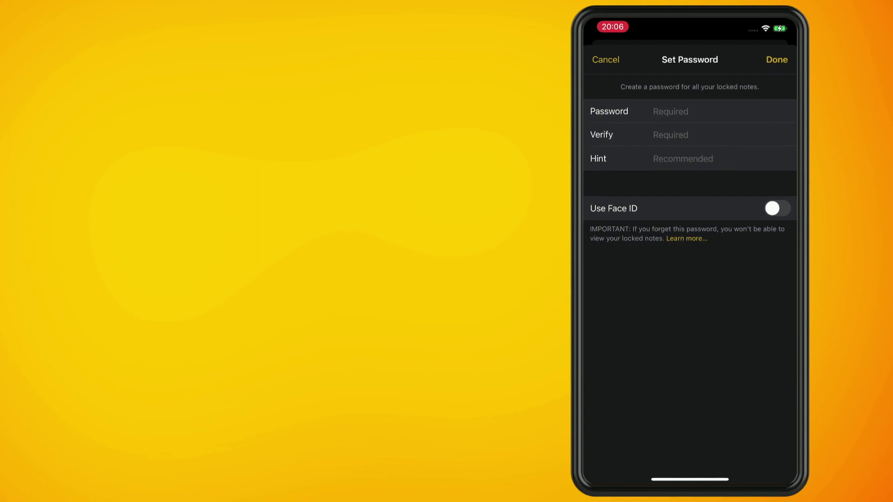
text(1)
Step: Enter and verify the password, add the hint 'easy', and enable Face ID
key(Return)
text(1)
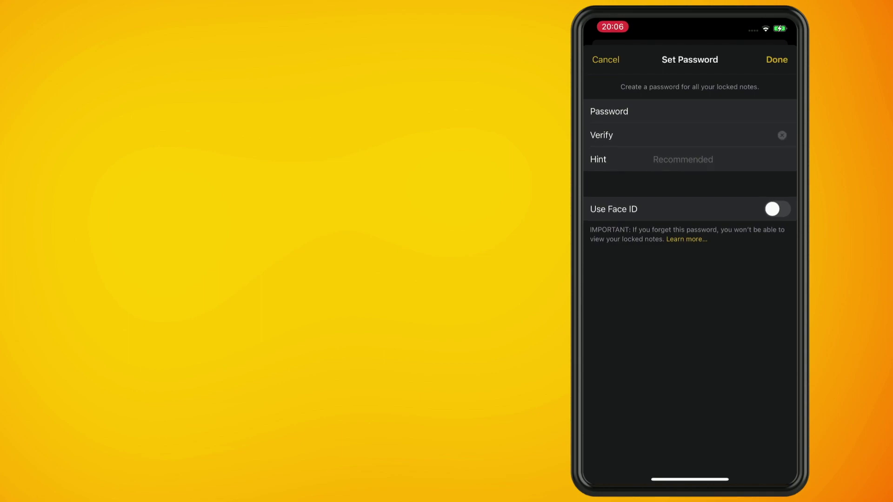
key(Return)
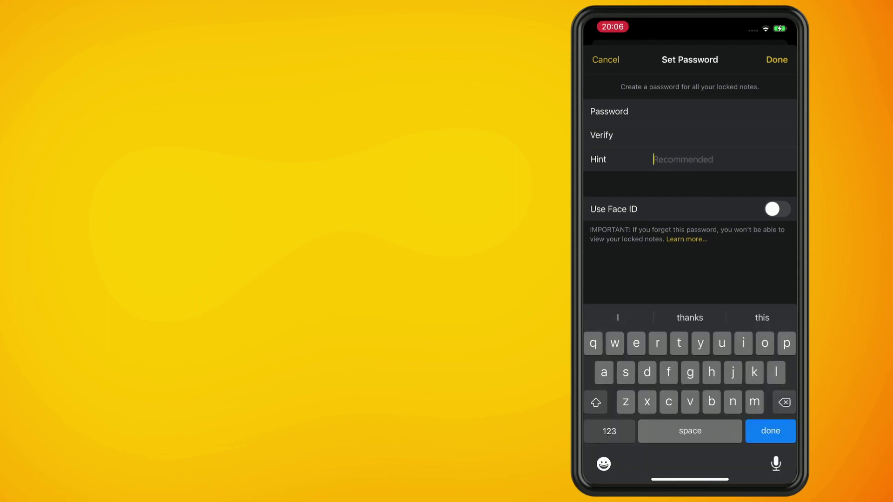
text(easy)
click(777, 208)
key(Return)
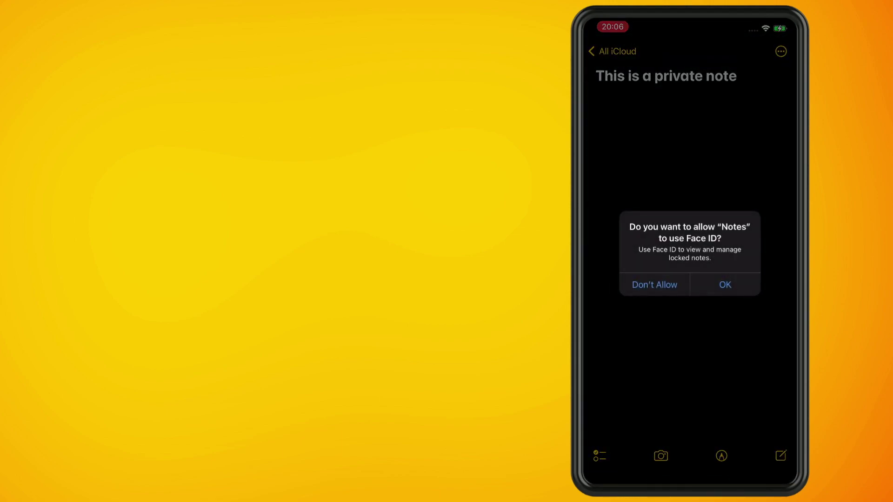
Step: Grant Notes Face ID access, return to All iCloud, then close and reopen Notes
click(725, 285)
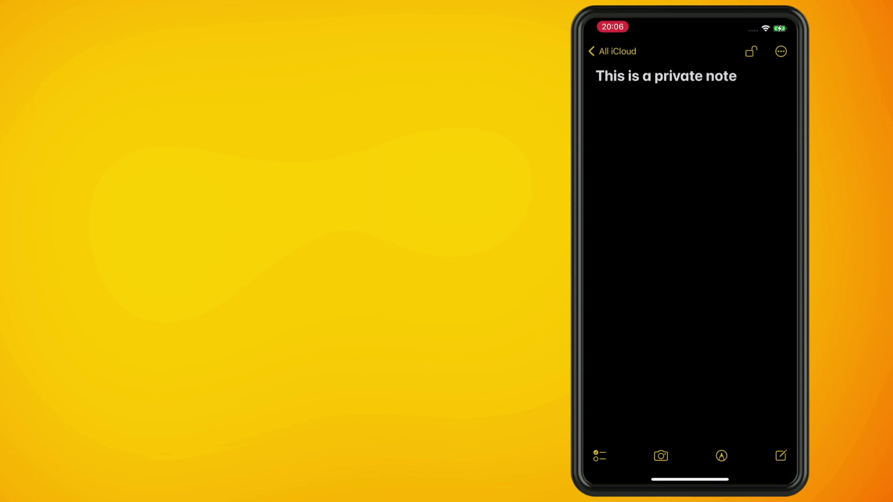
click(613, 51)
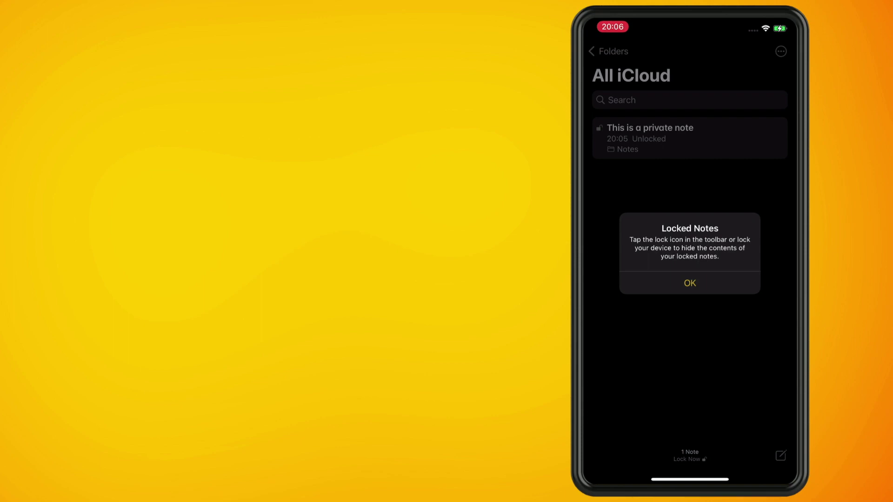
drag(689, 480, 690, 279)
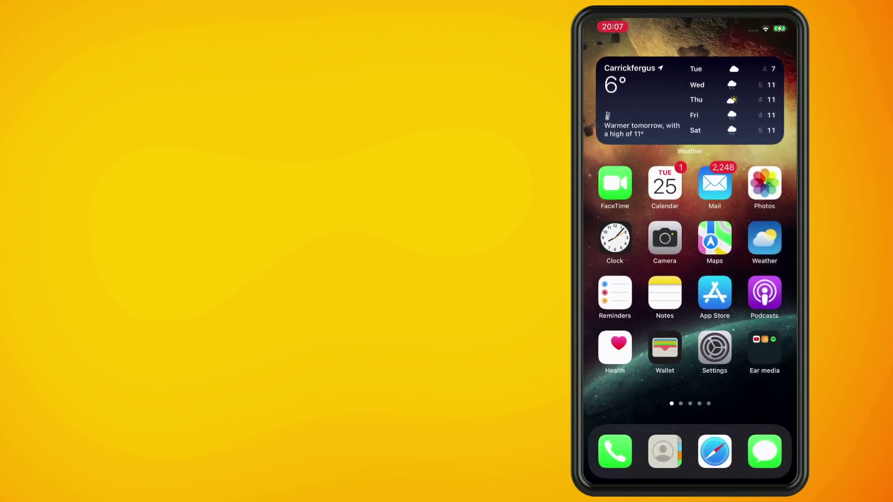
drag(689, 480, 690, 314)
drag(628, 244, 768, 244)
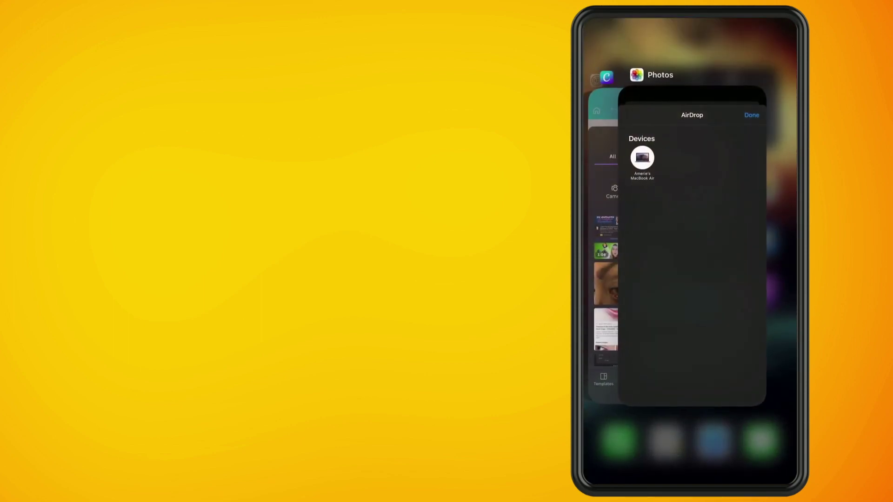
drag(690, 480, 690, 279)
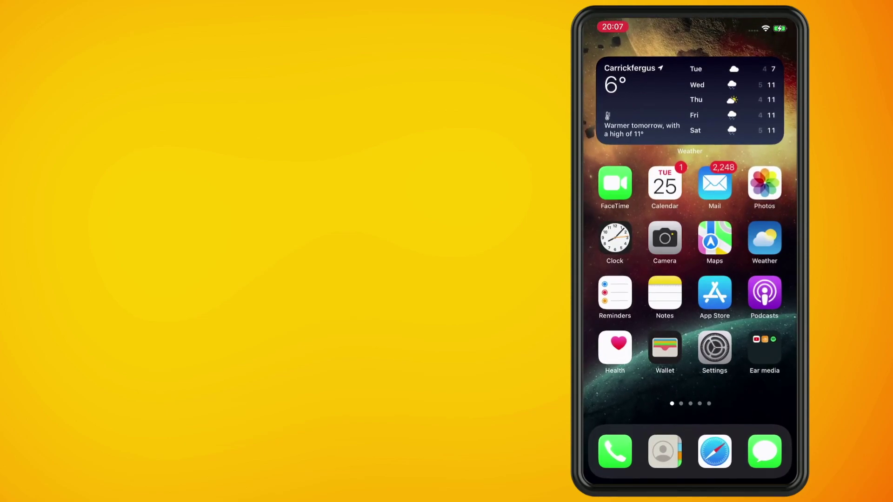
click(665, 293)
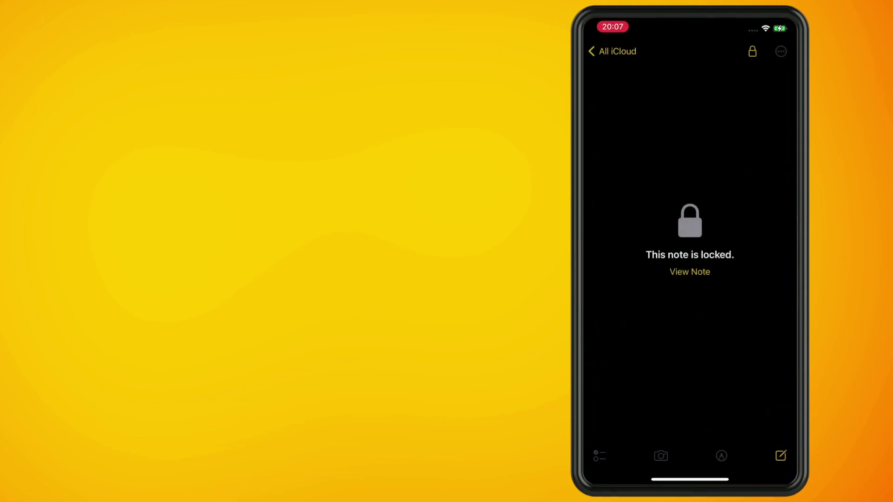
Step: Attempt to view the locked note, choosing password entry instead of Face ID
click(689, 272)
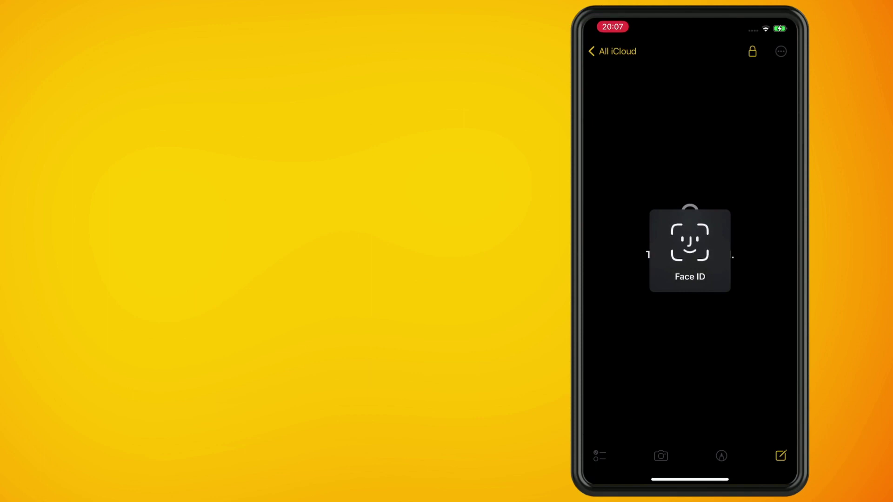
click(689, 297)
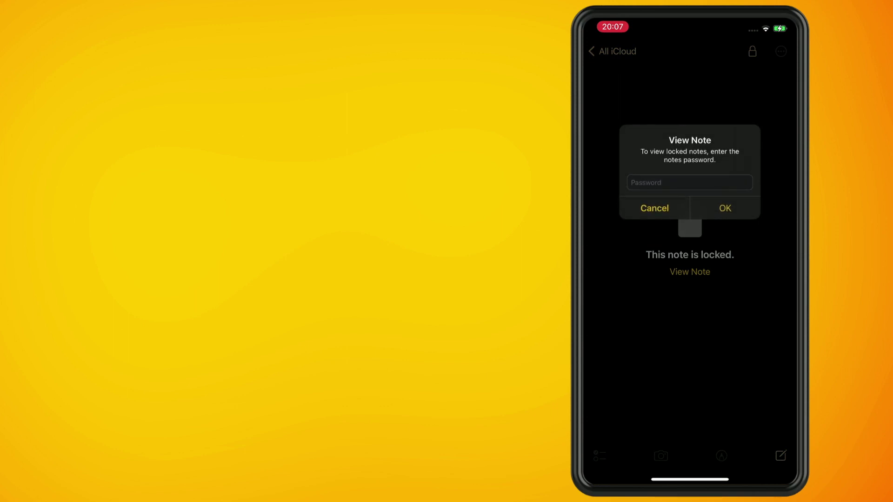
click(724, 209)
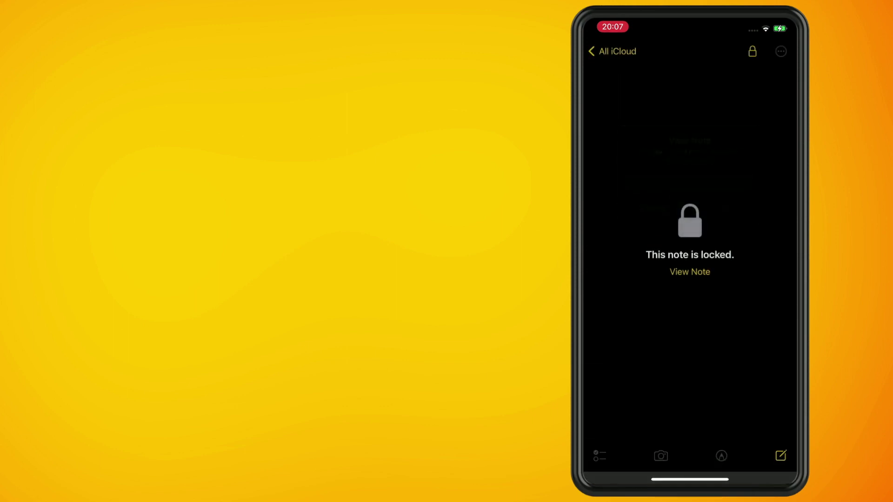